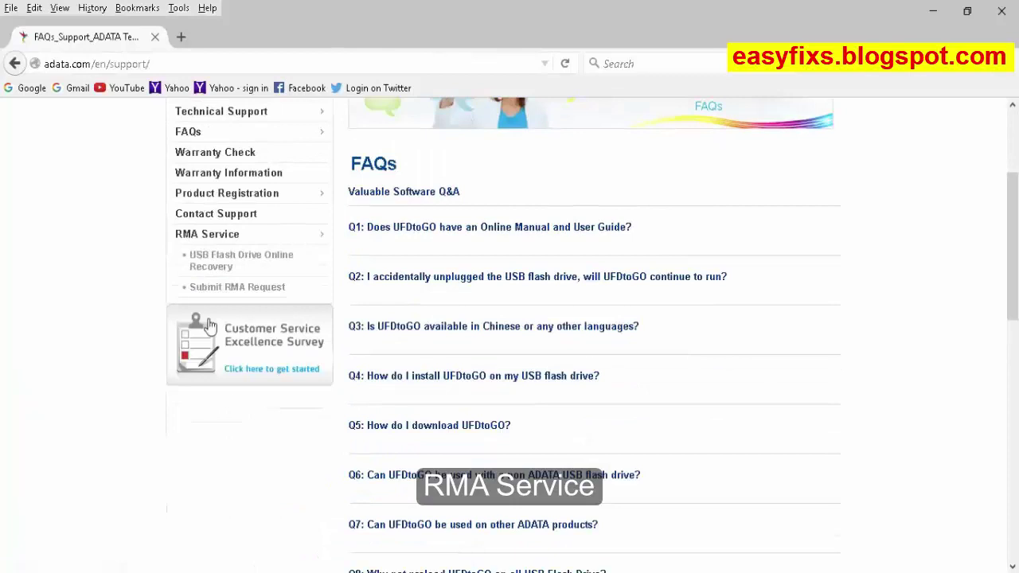
- Open the USB Flash Drive Online Recovery page and log in with the existing account's e-mail, password and validation code
click(223, 268)
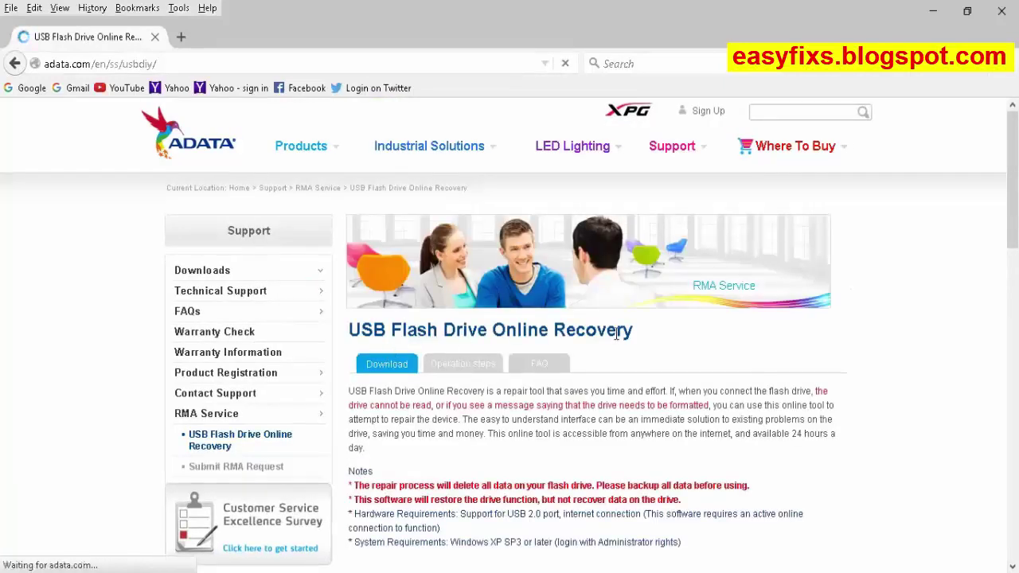
scroll(618, 340, down, 5)
scroll(615, 337, down, 3)
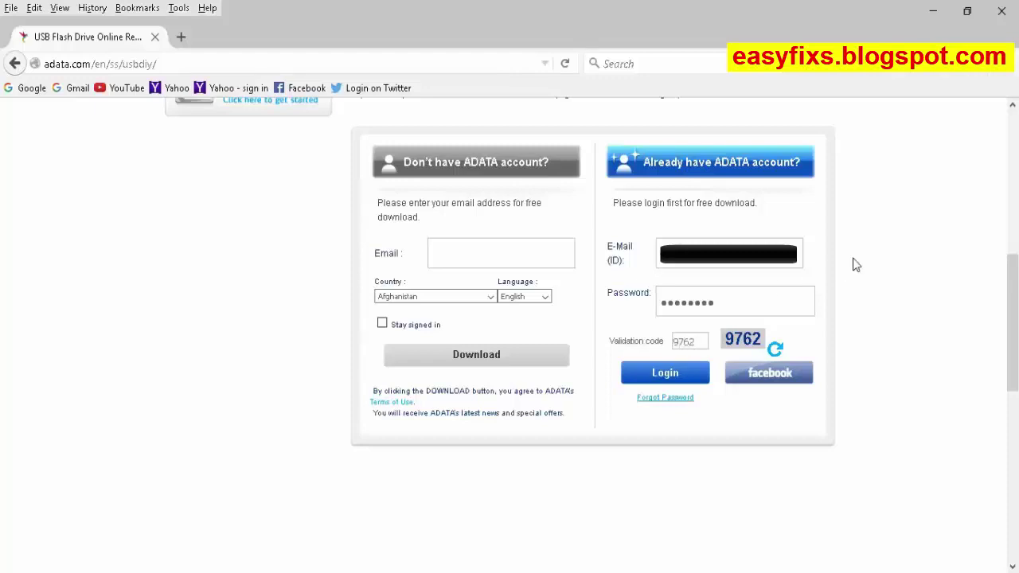
click(674, 376)
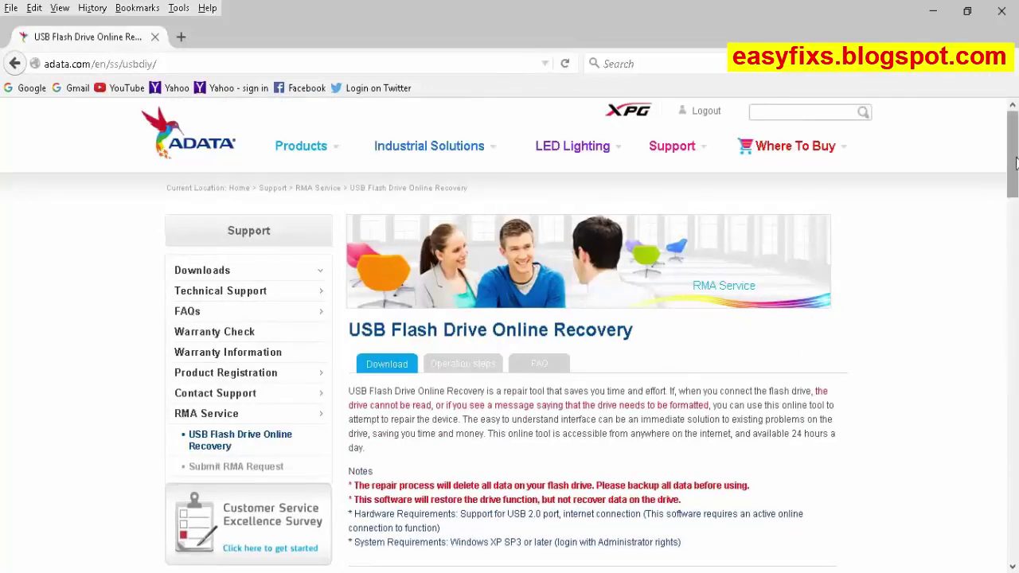
- View the guide on how to check the serial number on the flash drive connector and close it
drag(1015, 163, 1017, 240)
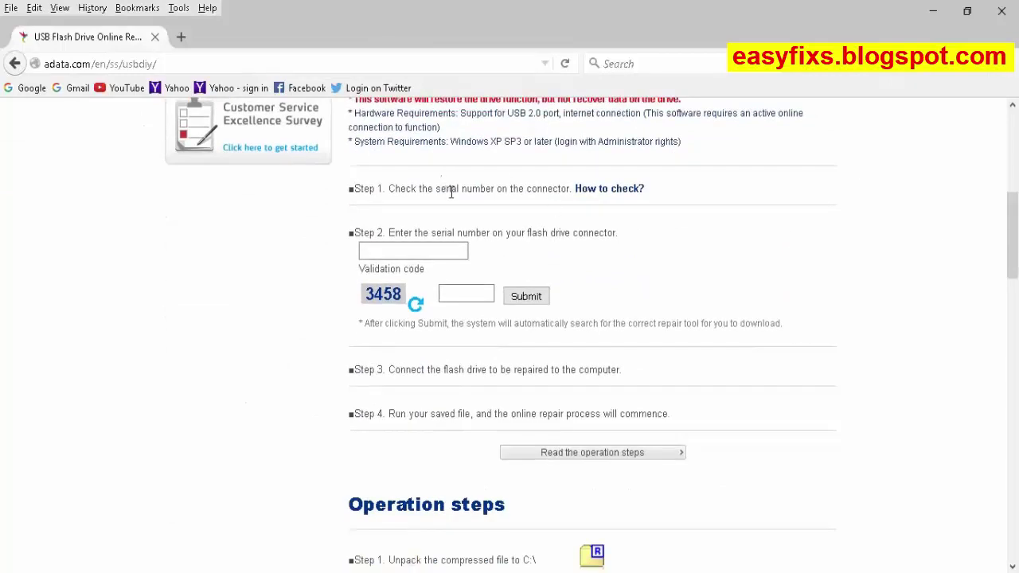
drag(356, 189, 571, 189)
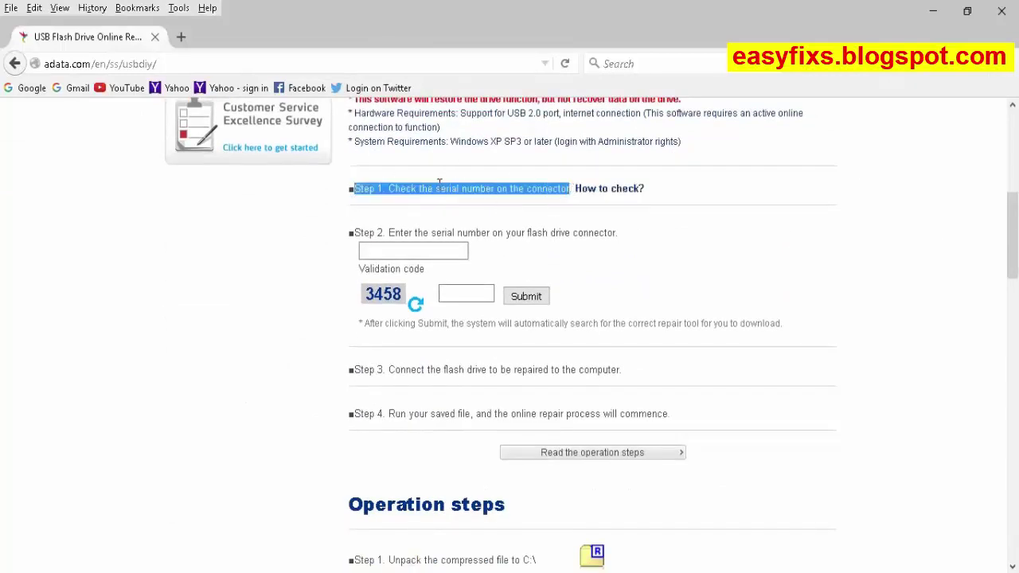
click(536, 196)
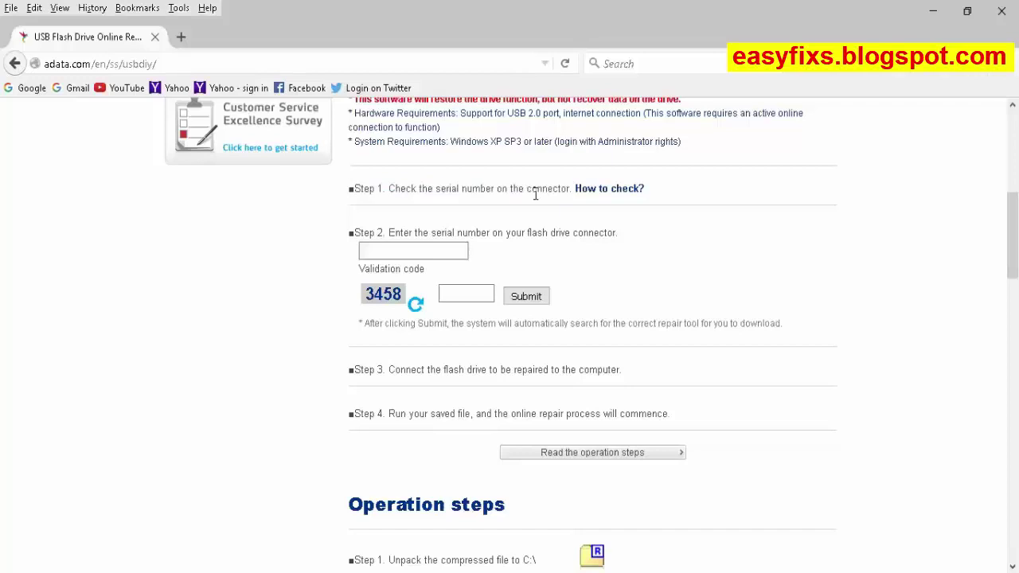
click(602, 191)
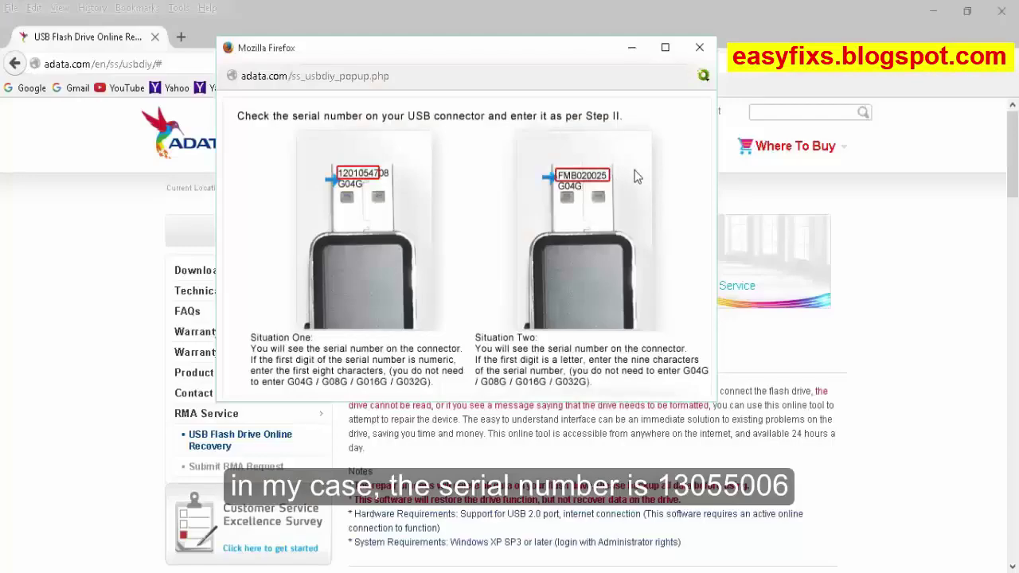
click(699, 48)
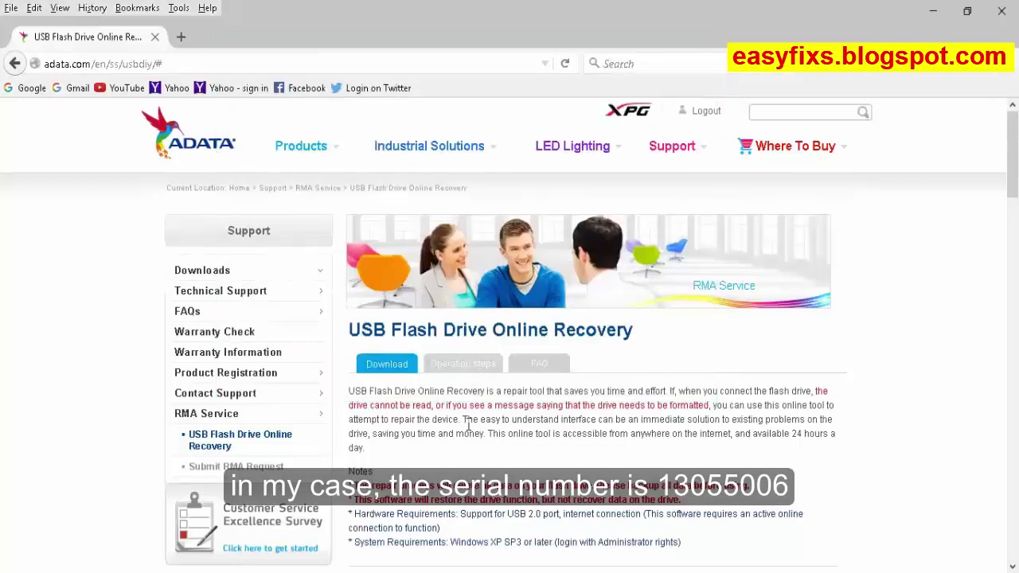
- Enter the flash drive serial number 13055006 and the validation code, and submit them to get the matching repair tool
scroll(470, 402, down, 5)
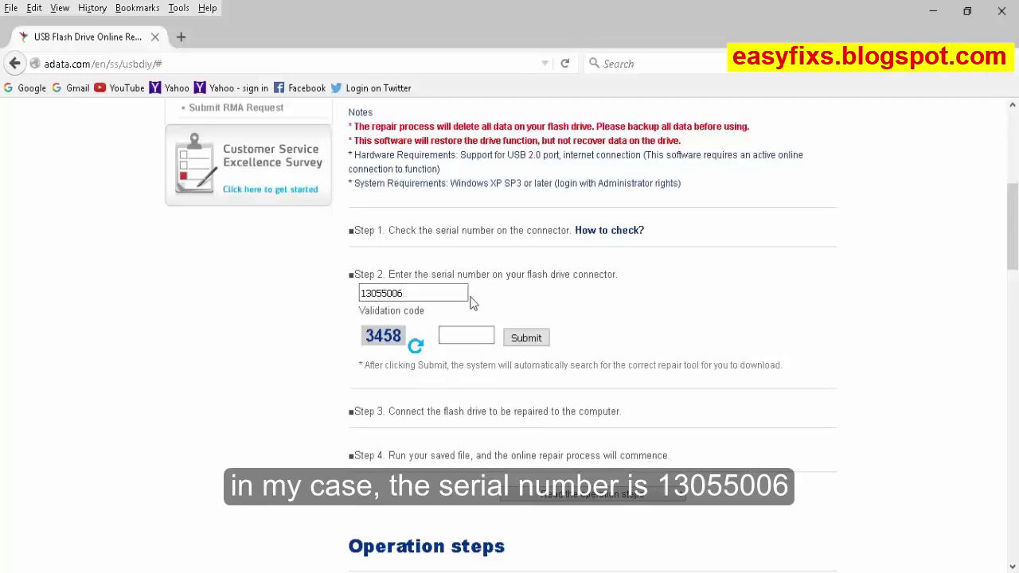
click(487, 337)
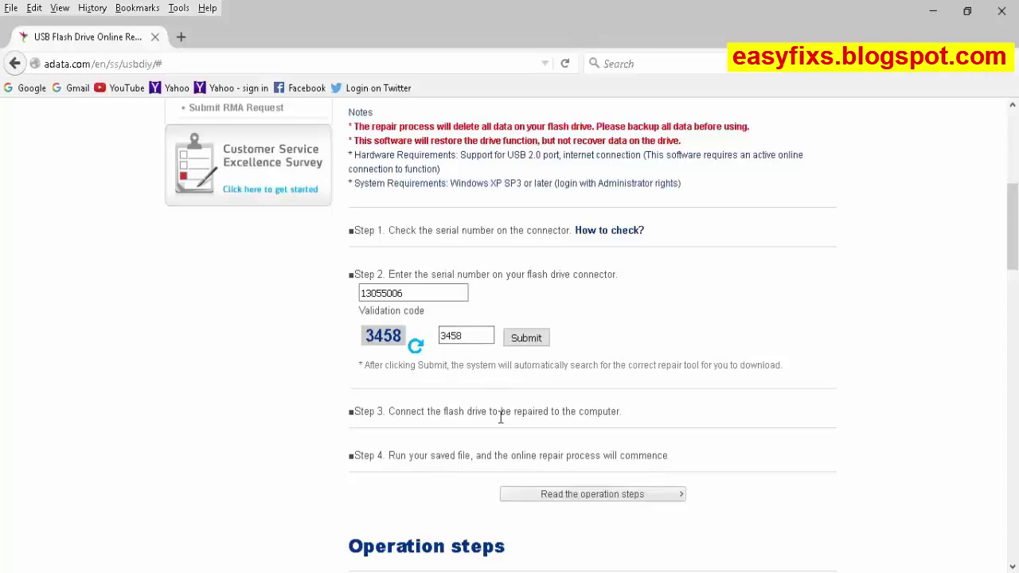
scroll(563, 430, down, 4)
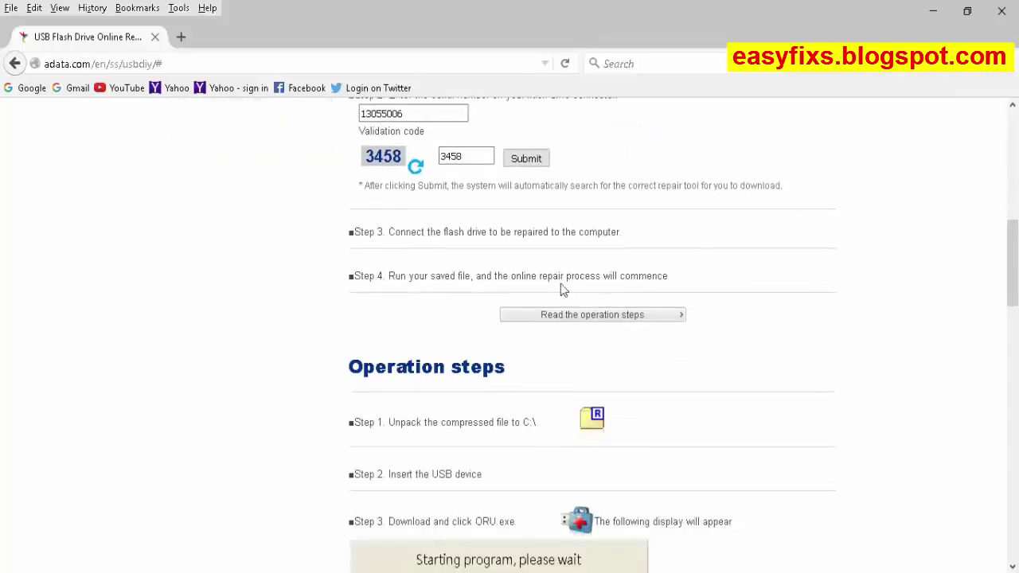
click(526, 158)
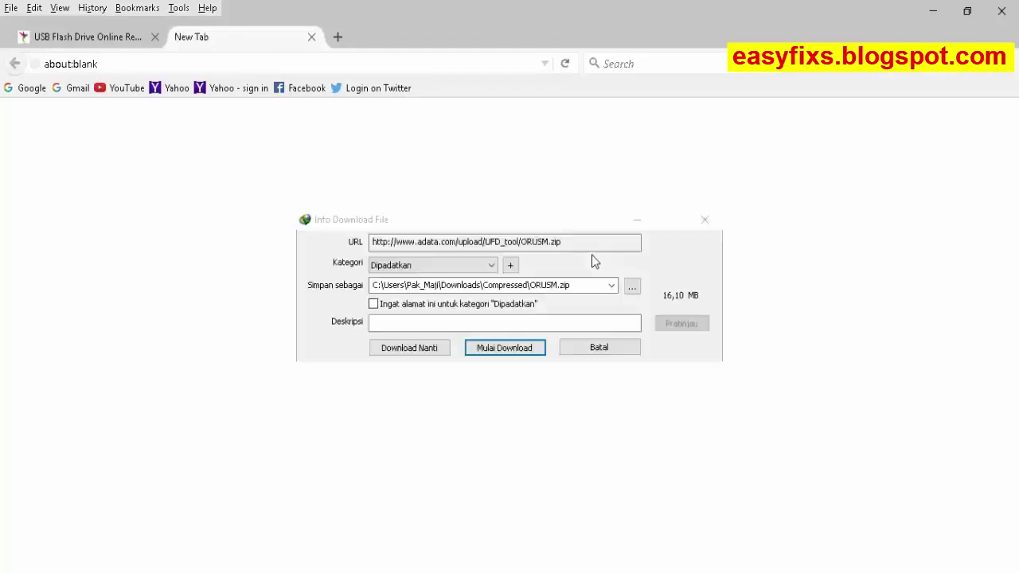
- Download ORUSM.zip and extract it into an ORUSM folder inside the Compressed downloads folder in File Explorer
click(530, 348)
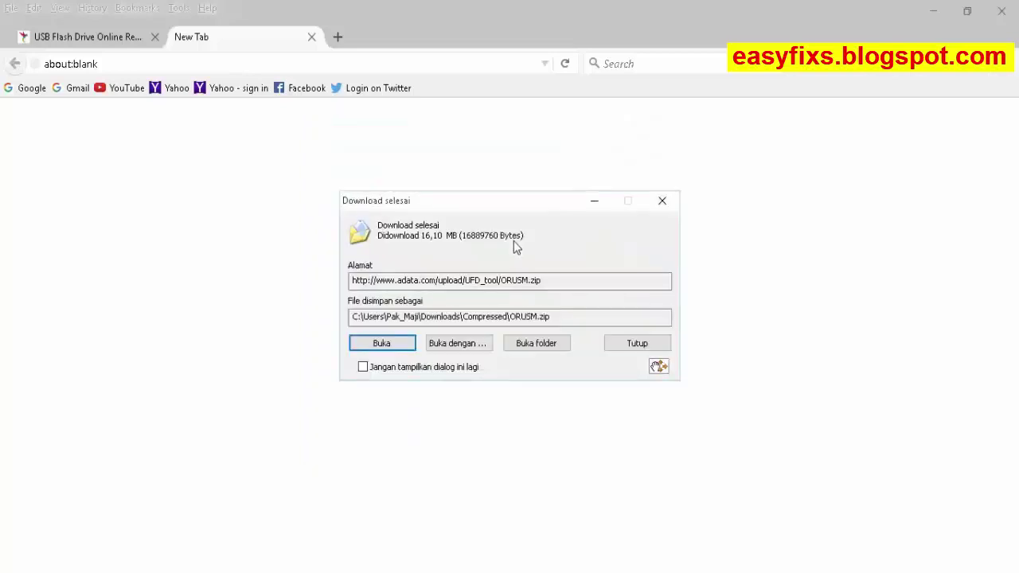
click(543, 344)
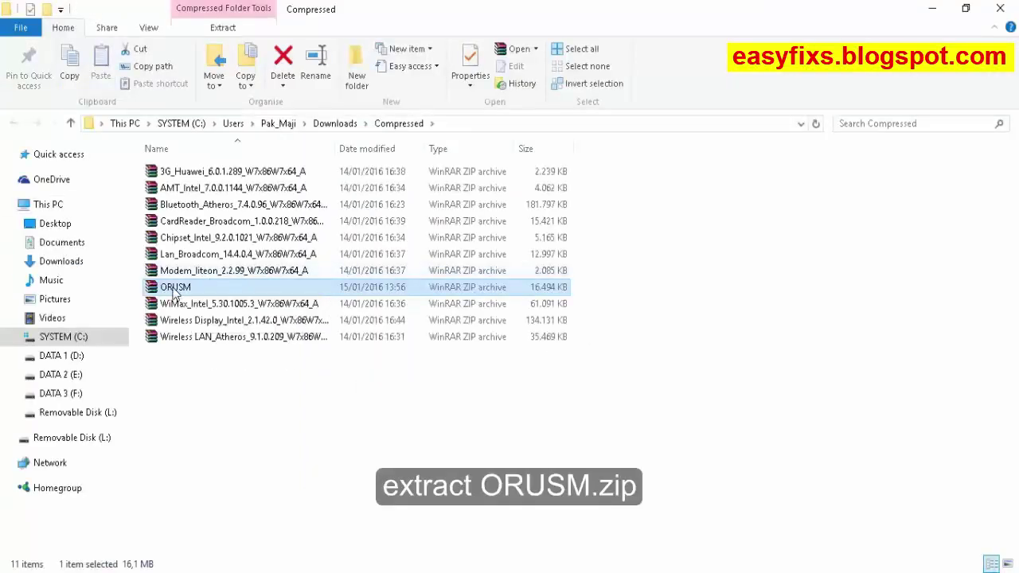
right_click(175, 293)
click(242, 341)
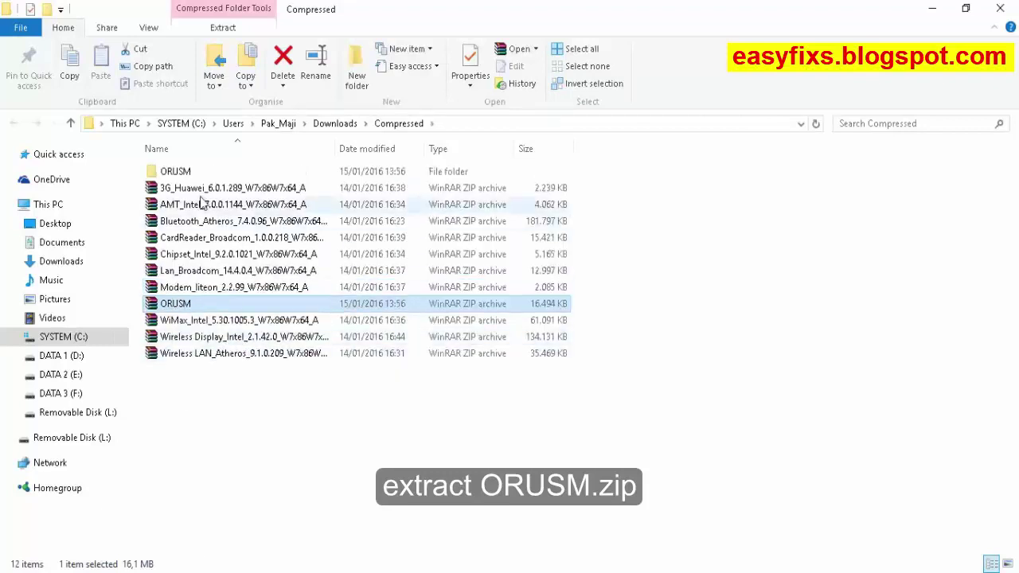
- Run RecoverTool_O0603_ADATA_v1 from the extracted ORUSM folder and minimize the File Explorer and browser windows
click(186, 175)
double_click(188, 177)
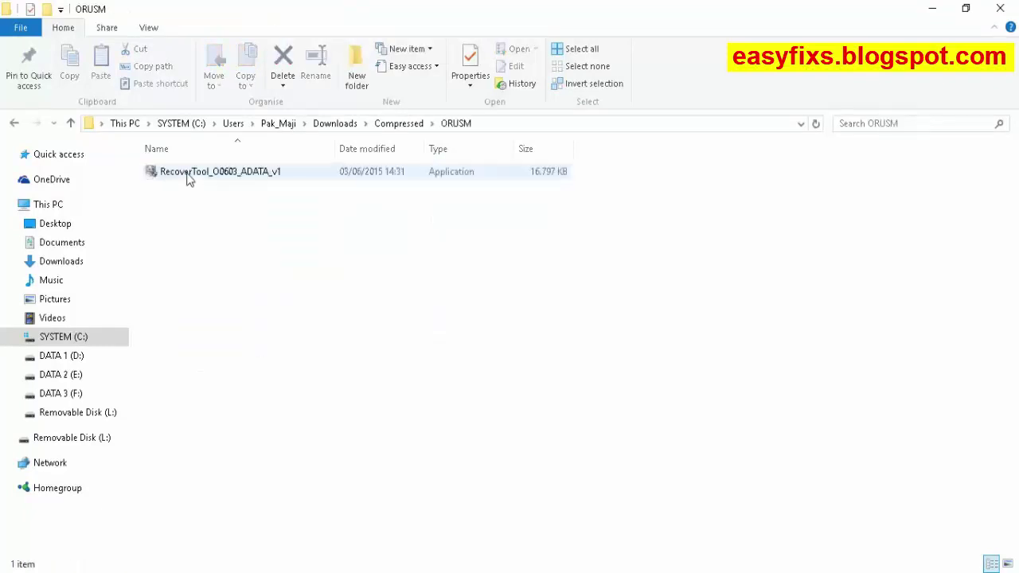
click(188, 176)
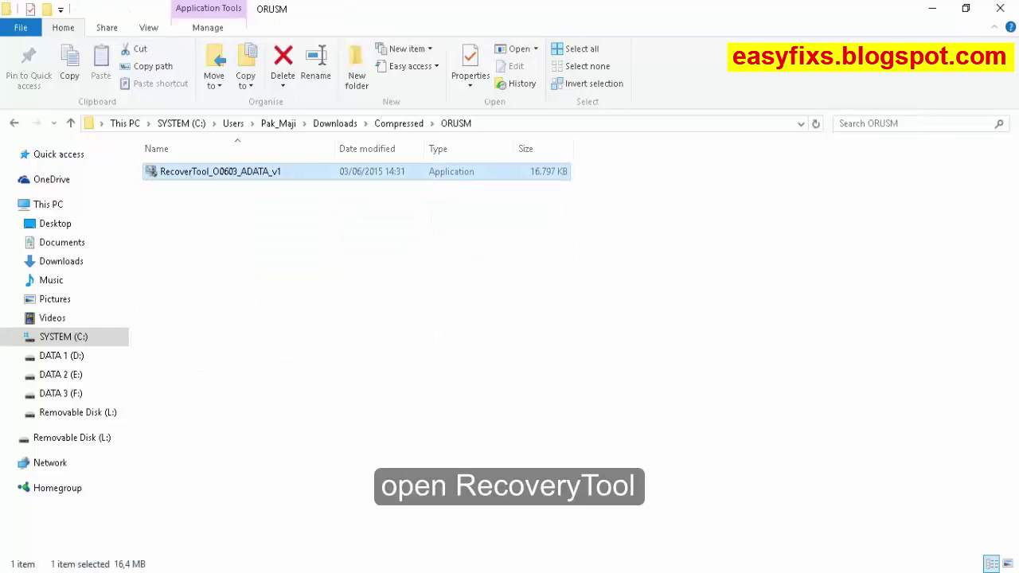
click(932, 8)
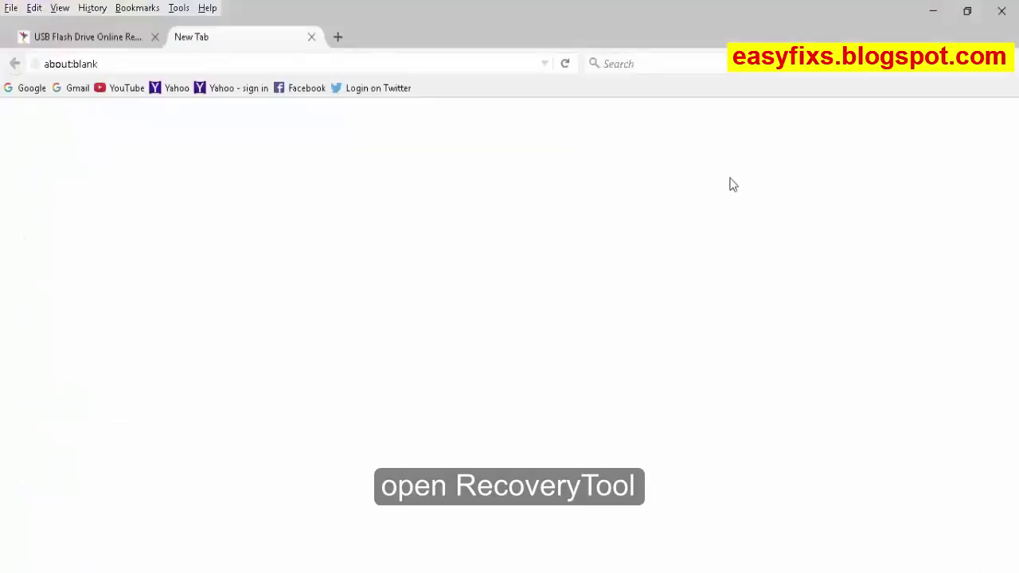
click(930, 9)
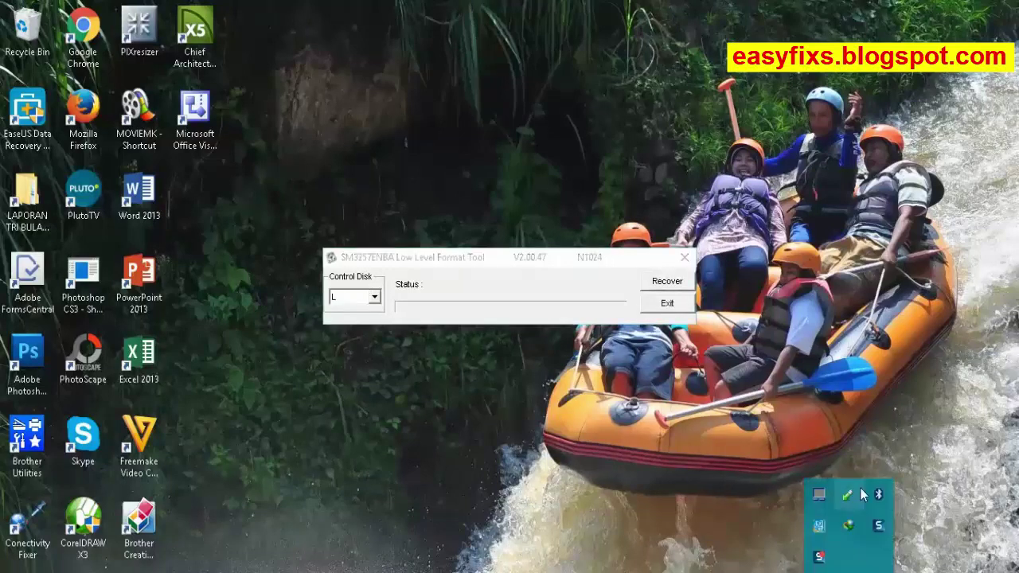
- Check the ADATA flash drive's letter in USB Safely Remove and start the recovery for control disk L
click(859, 490)
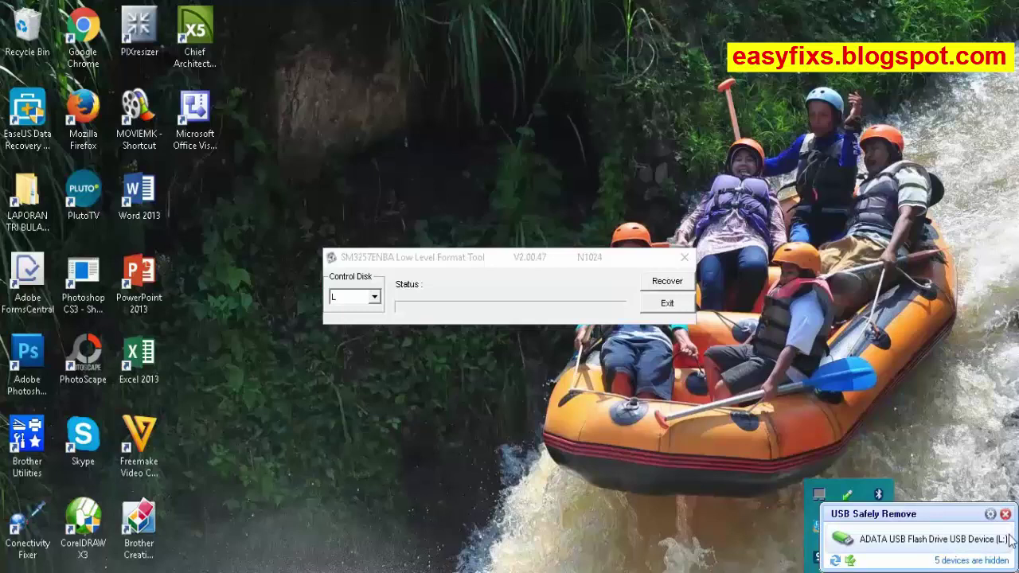
click(456, 265)
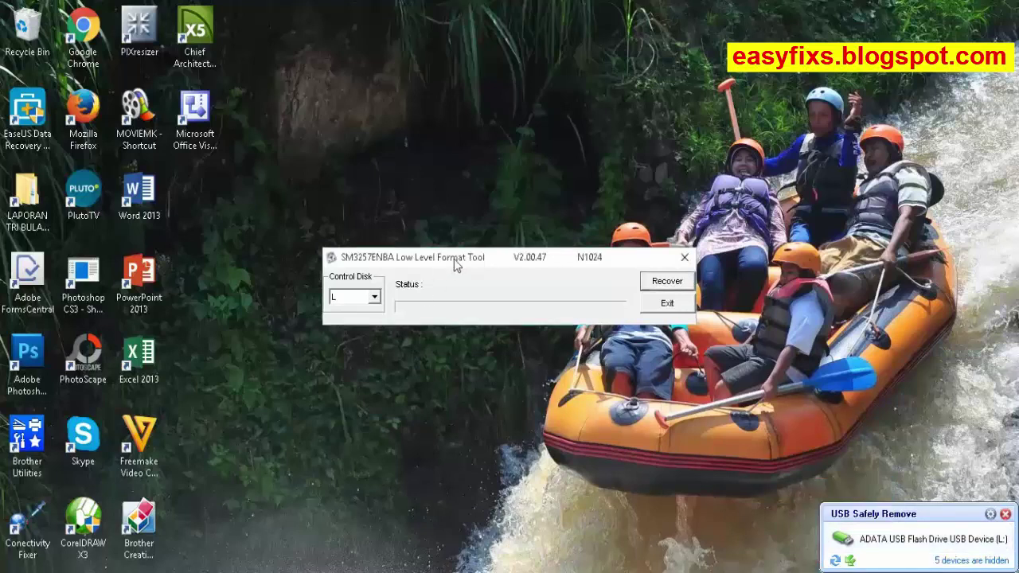
click(659, 283)
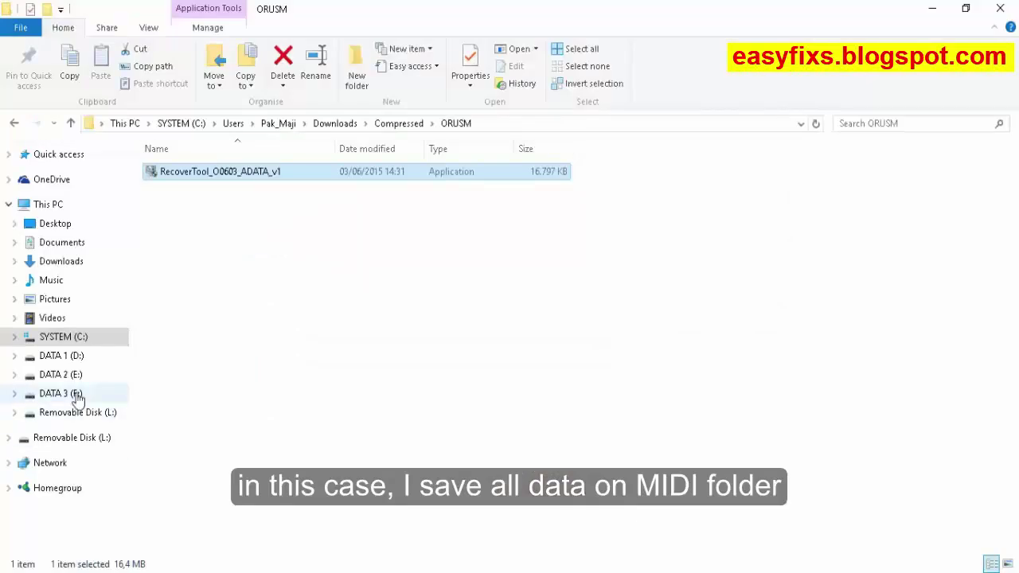
- Check the backed-up data in the MIDI folder on DATA 3 (F:) in File Explorer and minimize the window
click(80, 393)
double_click(170, 154)
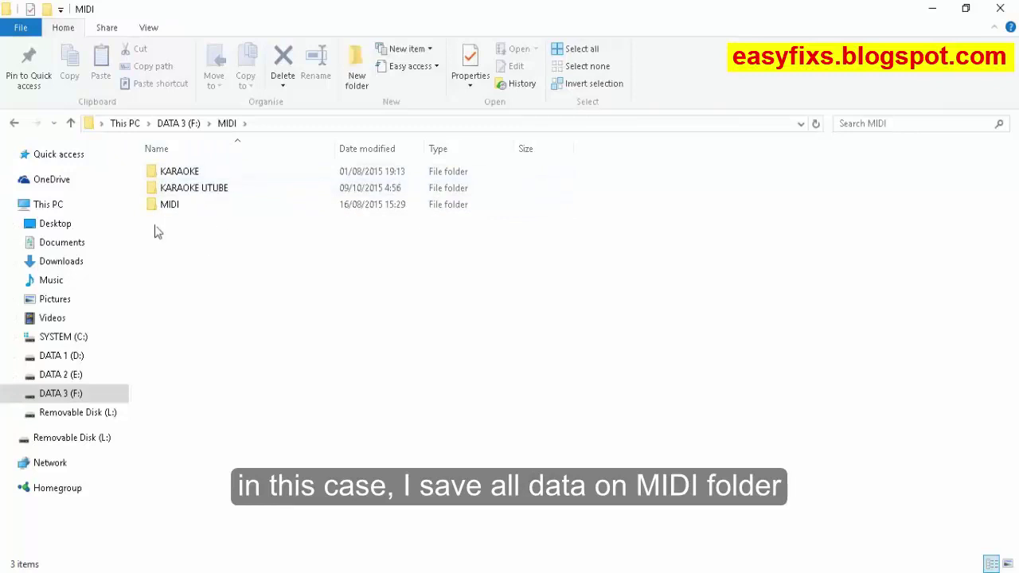
click(932, 10)
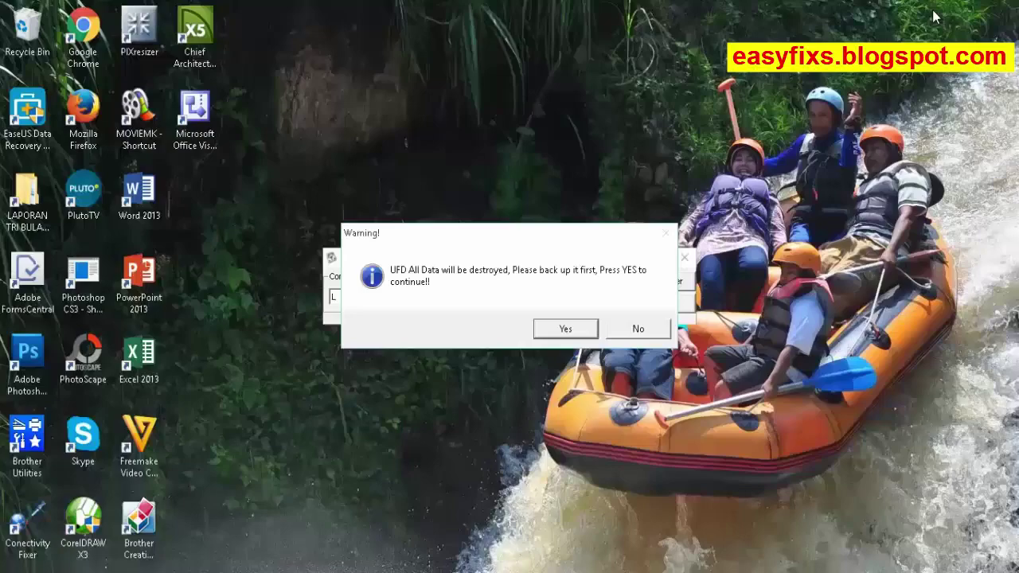
- Confirm erasing all data on the flash drive to run the recovery and dismiss the completion message
click(567, 329)
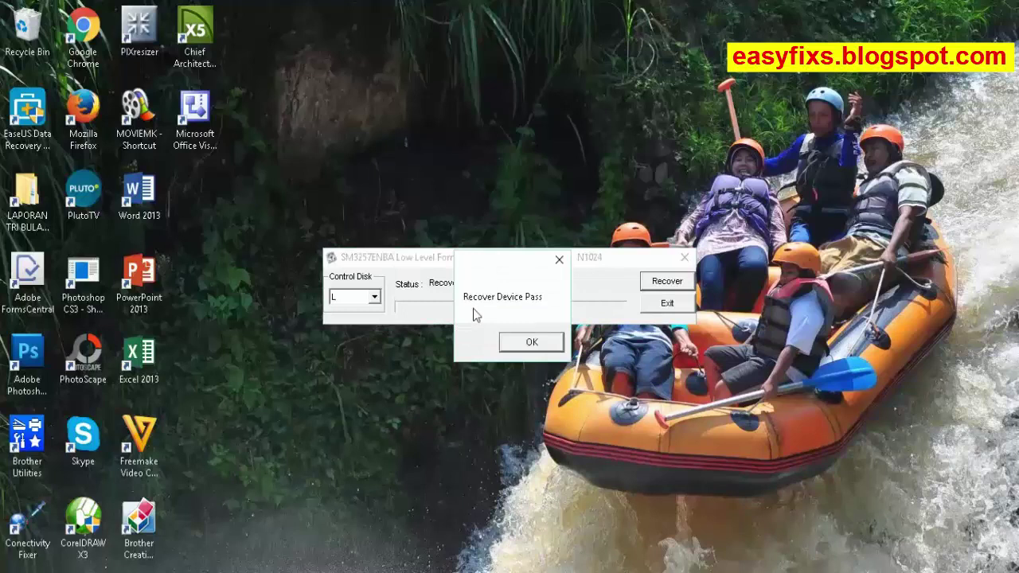
click(540, 344)
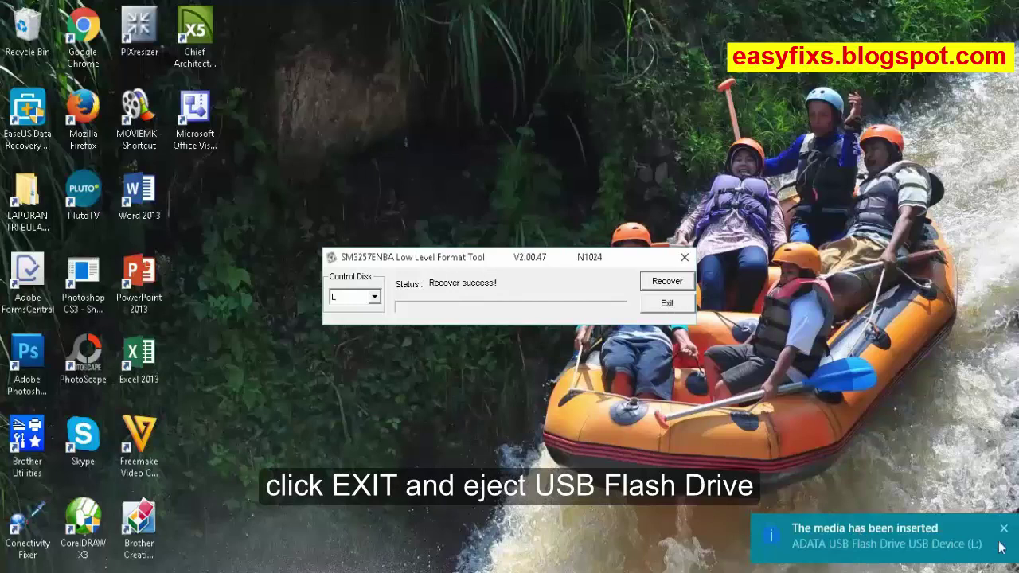
click(1002, 548)
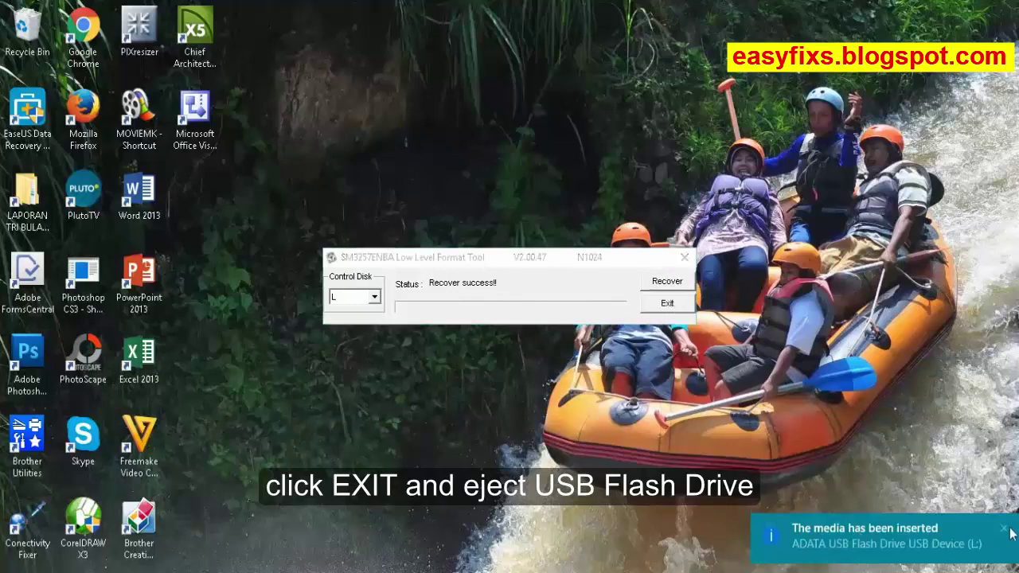
- Exit the Low Level Format Tool and open Removable Disk (L:) in File Explorer
click(682, 308)
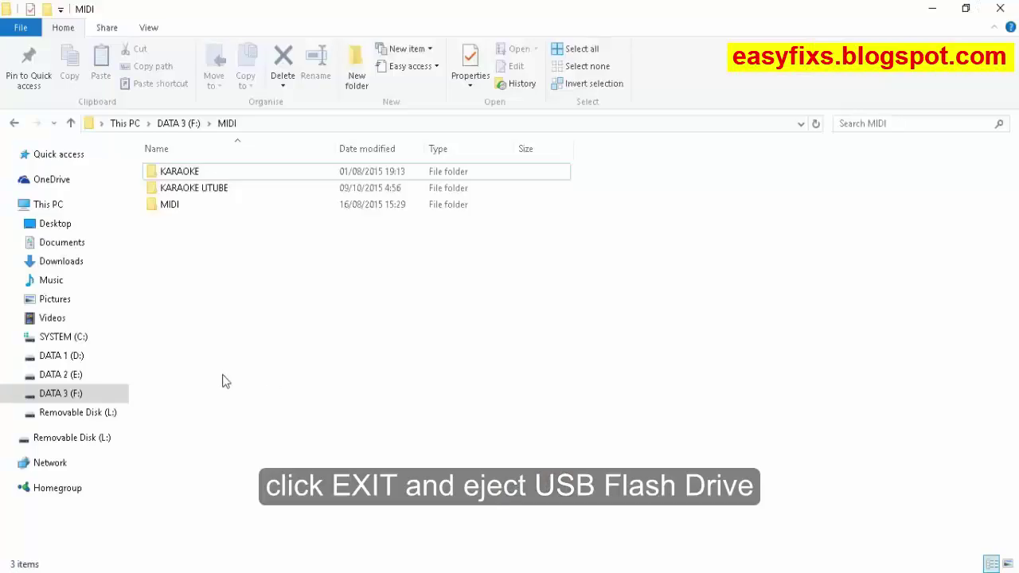
click(86, 412)
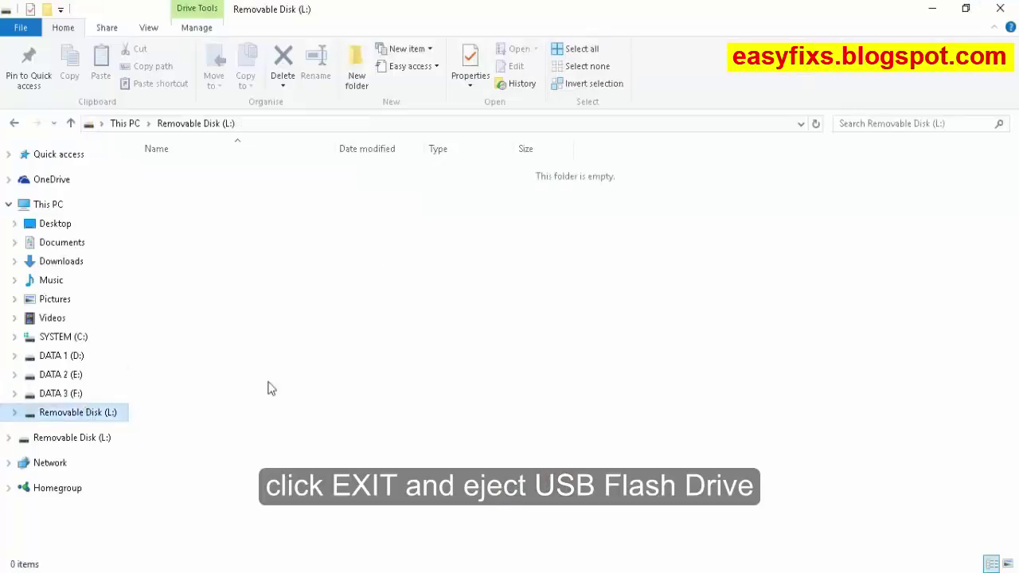